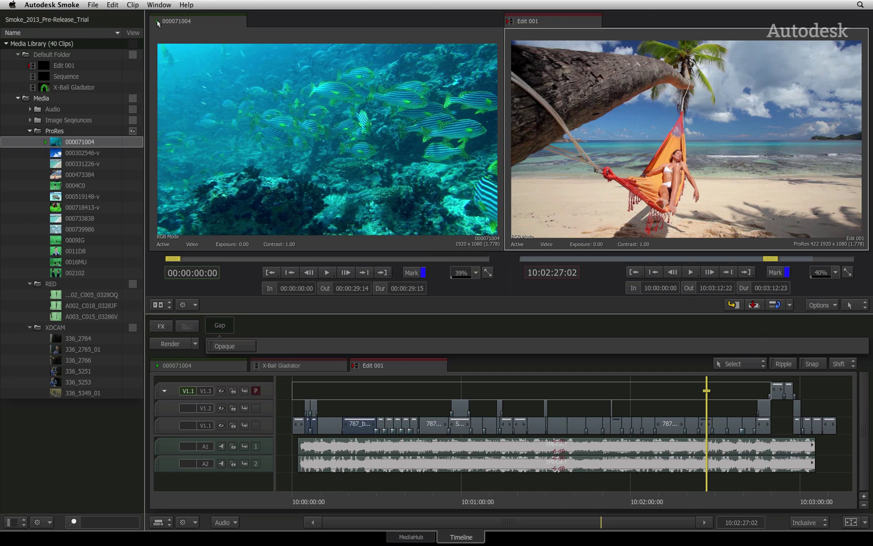
- Browse the application menu's project settings, import and export commands, then dismiss it unchanged
click(93, 5)
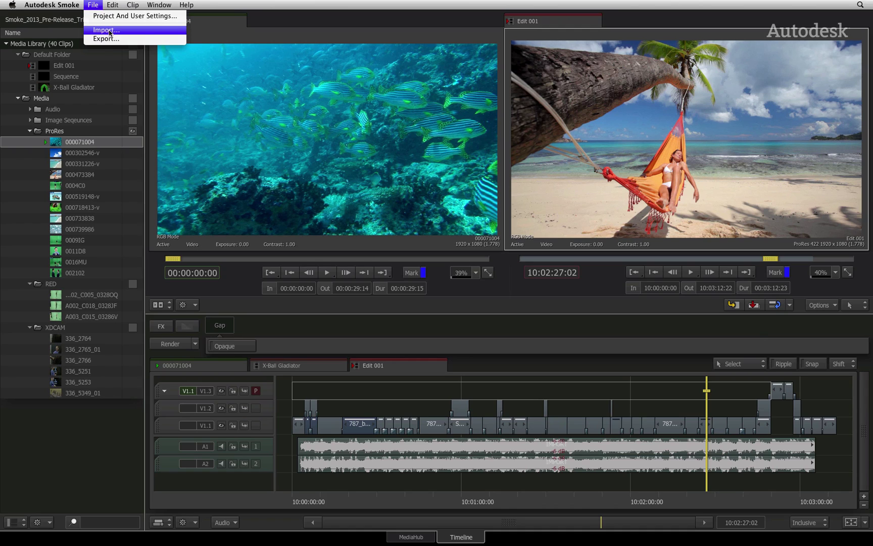
mouse_move(136, 4)
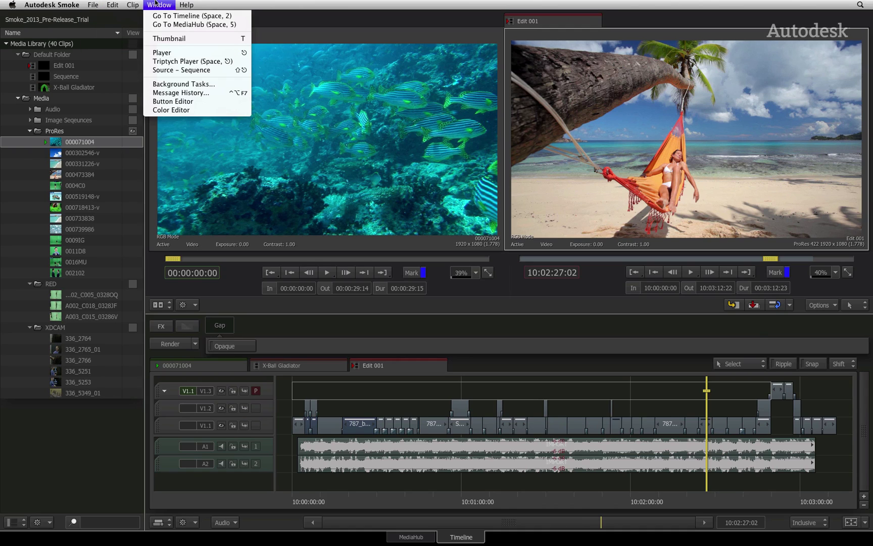
mouse_move(64, 4)
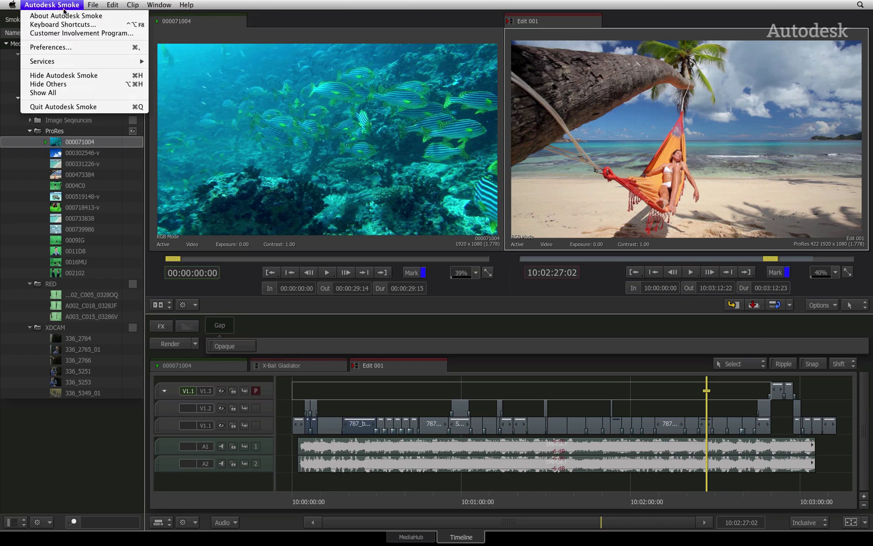
click(79, 51)
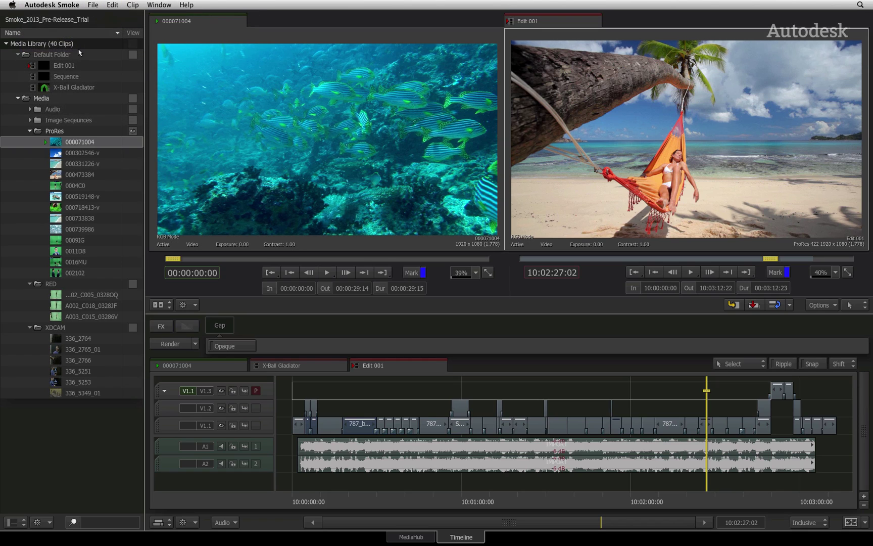
- Select the ProRes folder in the media library and review its actions without running any
click(60, 132)
right_click(60, 131)
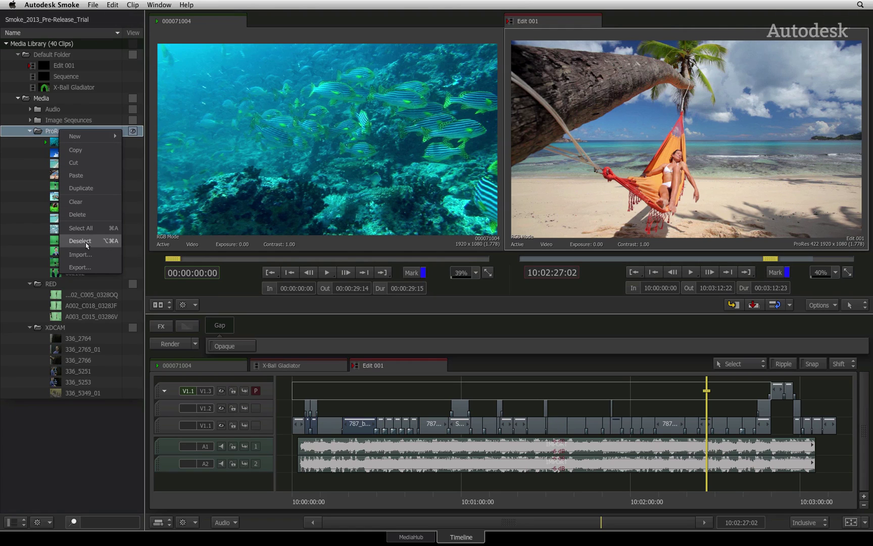
click(85, 281)
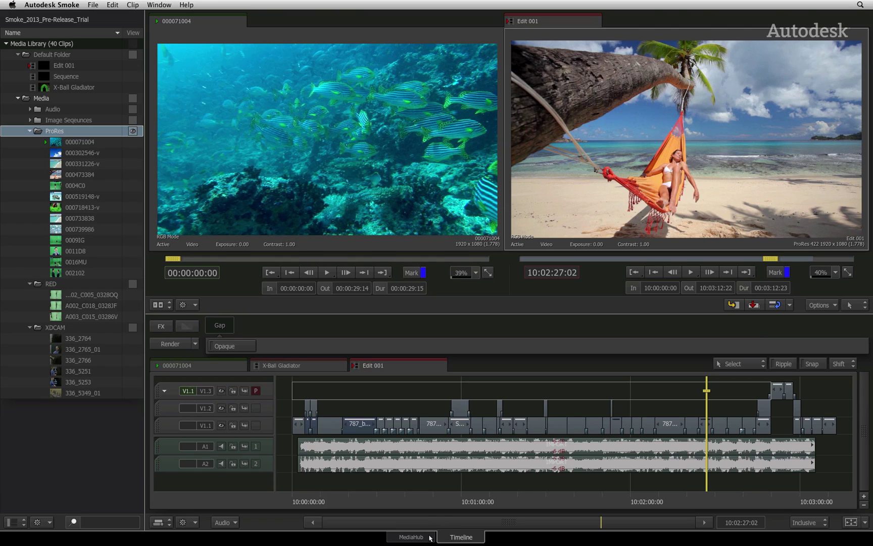
- Switch to the MediaHub file browser for importing media
click(429, 535)
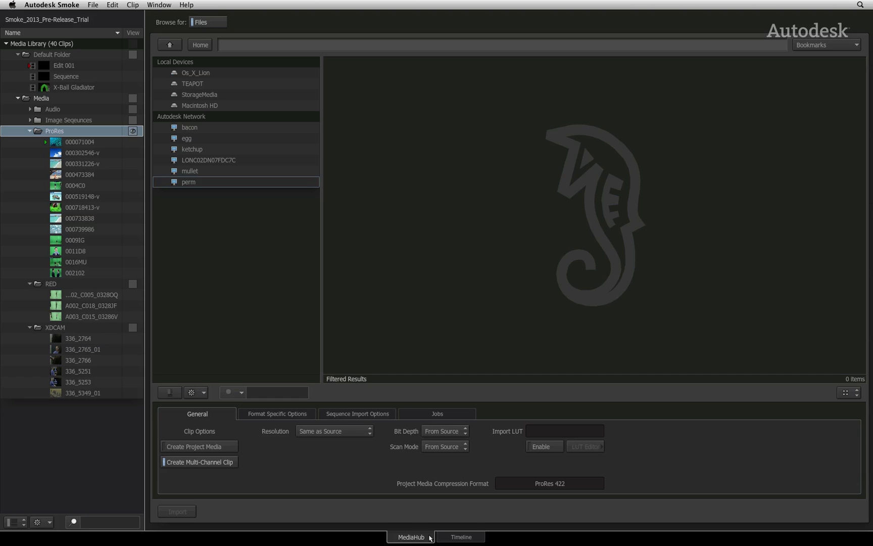
click(440, 536)
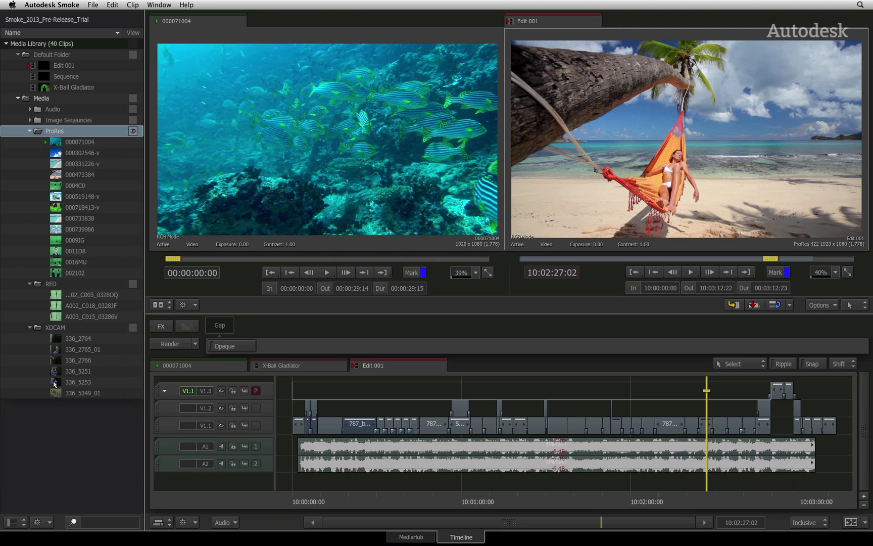
click(18, 99)
click(18, 98)
- Review the library panel layout choices and media library actions, leaving both unchanged
click(19, 522)
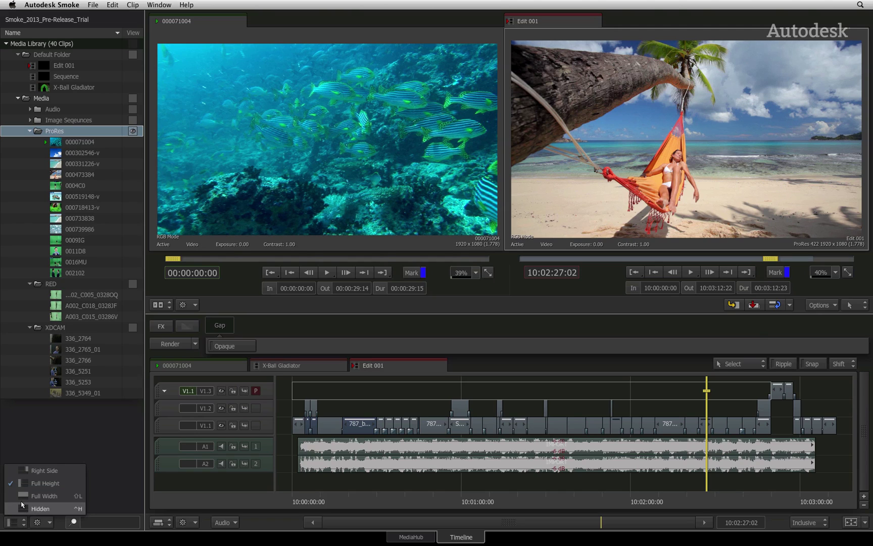
click(30, 448)
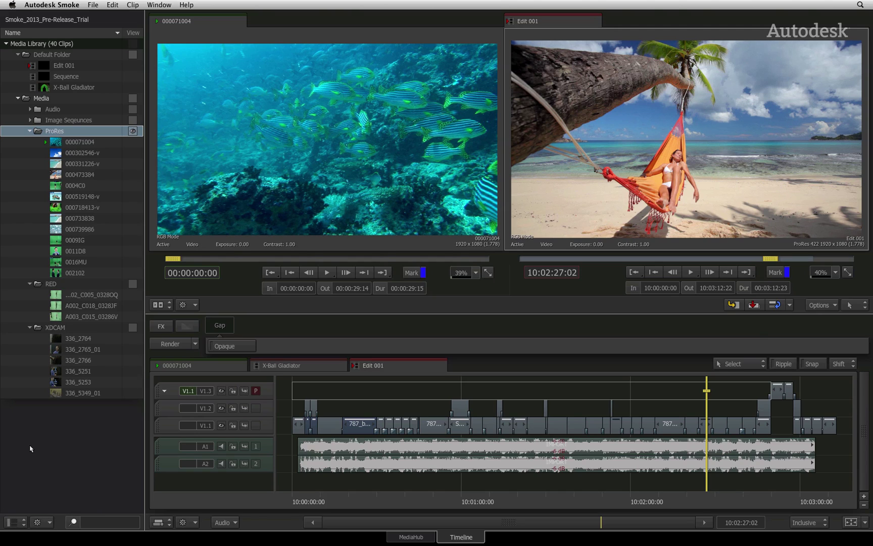
click(50, 522)
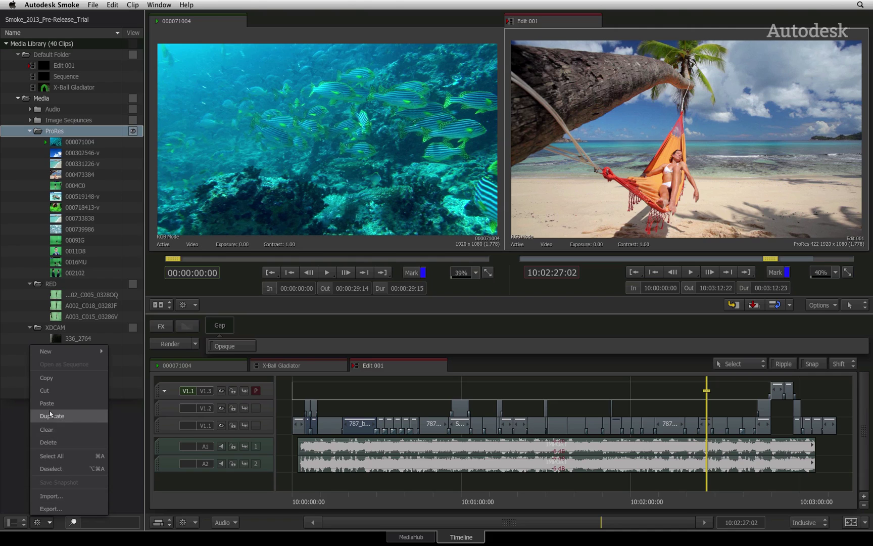
click(126, 441)
- Check the source clip's mark and cue-mark options, then show the timeline's track options
click(195, 304)
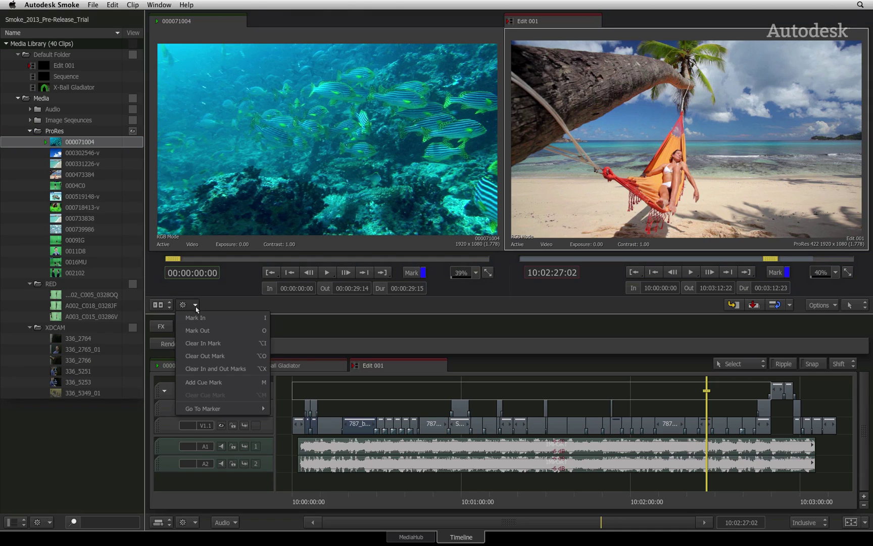
click(220, 298)
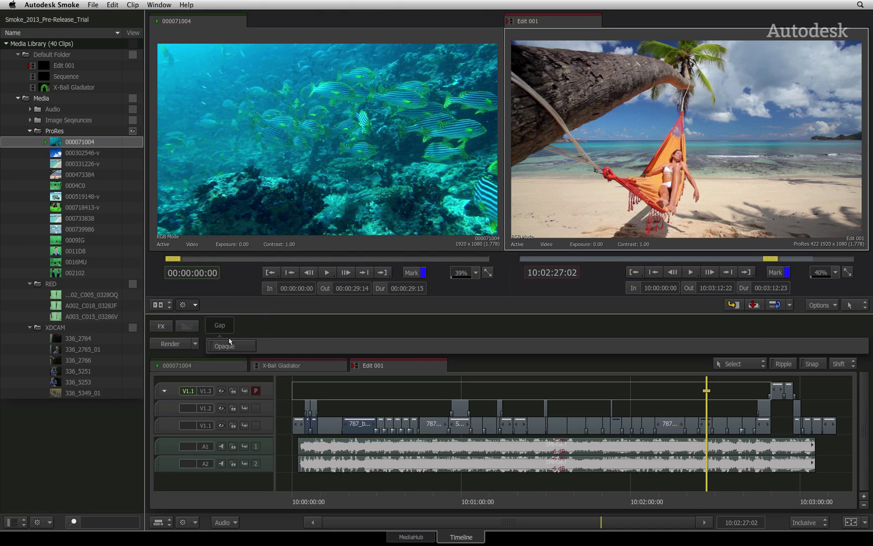
click(195, 522)
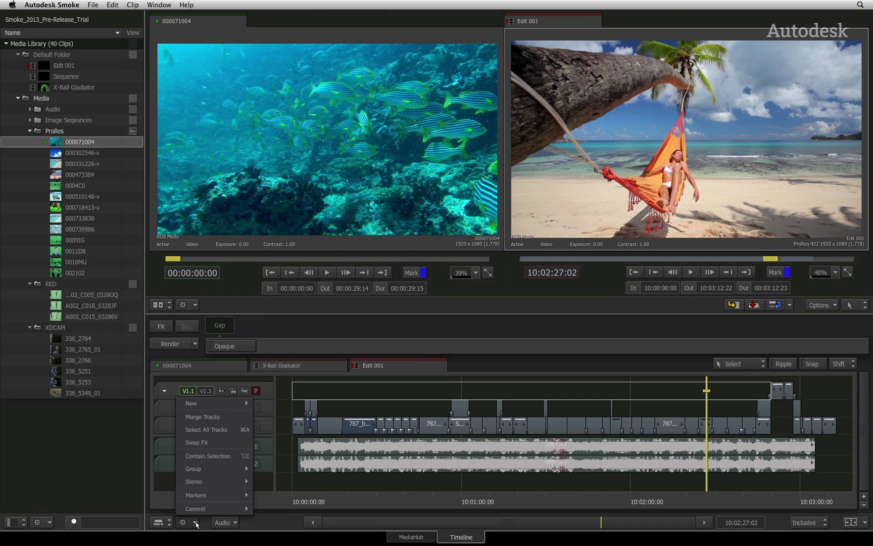
- Dismiss the timeline track options without running any of them
click(254, 309)
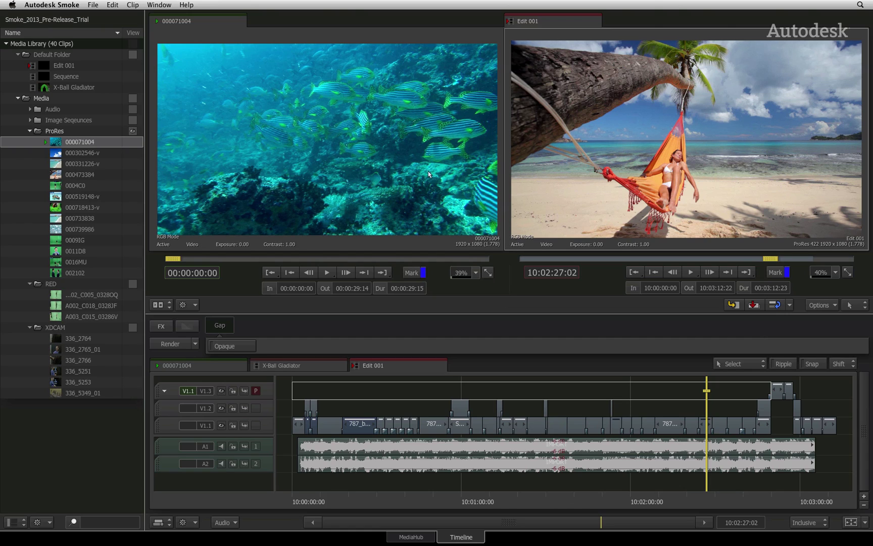
click(168, 308)
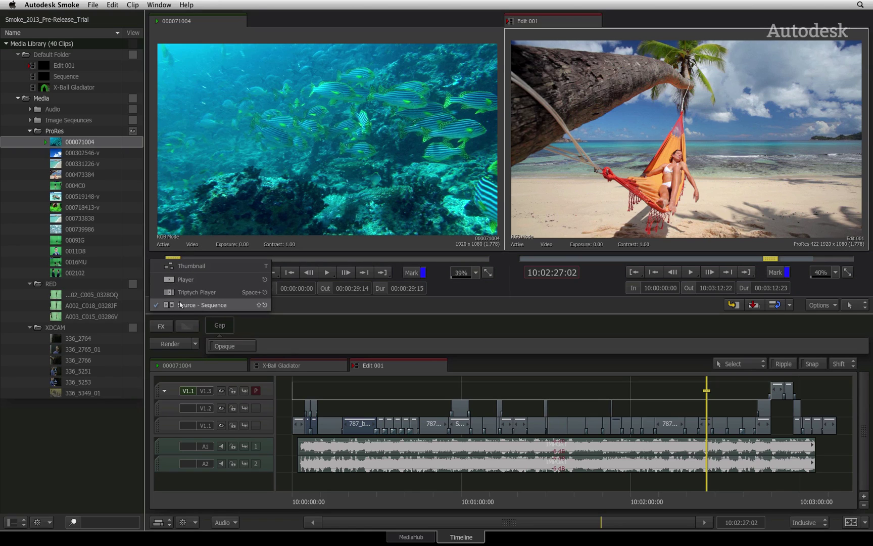
click(190, 281)
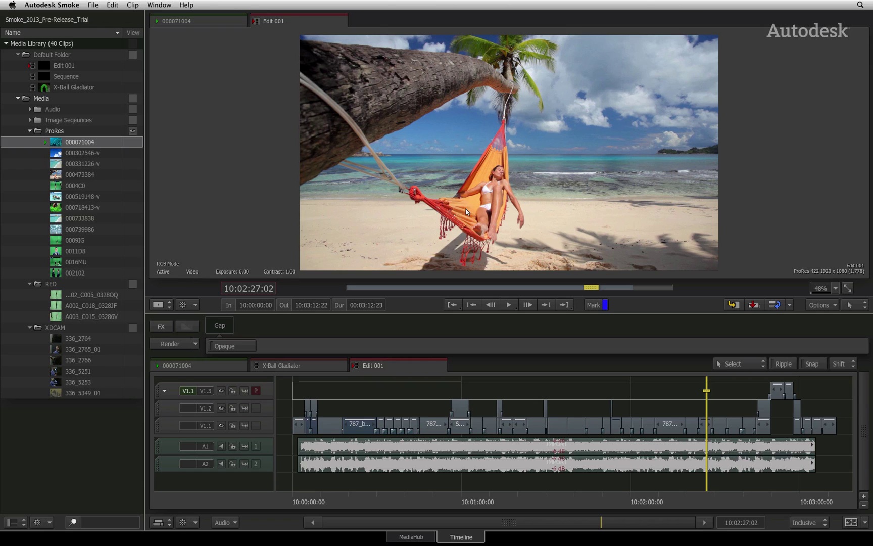
mouse_move(871, 180)
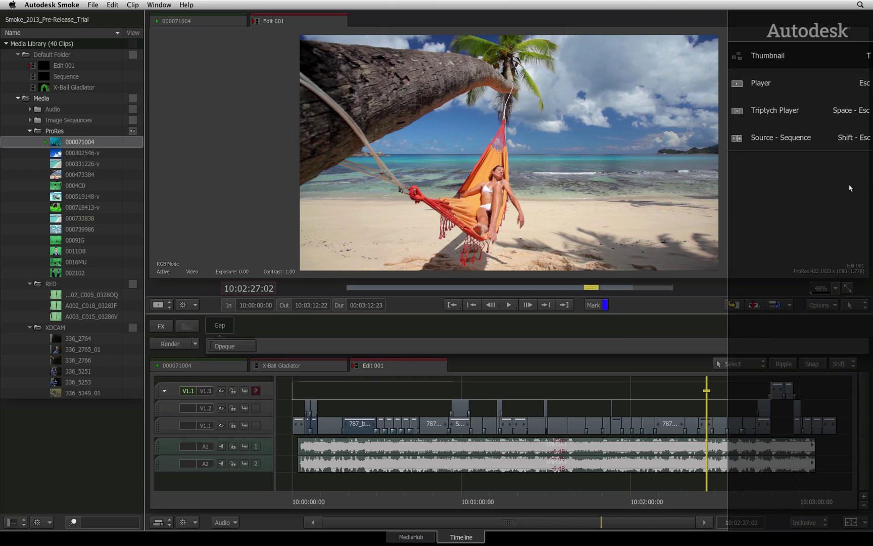
click(785, 140)
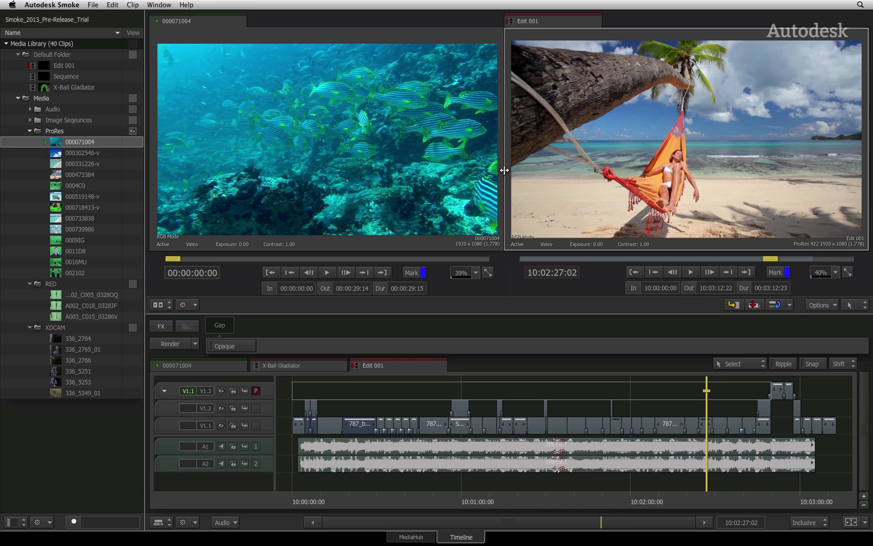
- Widen the reef clip viewer slightly, check the Select/Zoom/Pan modes, and show player Options
mouse_move(505, 170)
mouse_down()
mouse_move(481, 161)
mouse_move(462, 171)
mouse_move(508, 166)
mouse_up()
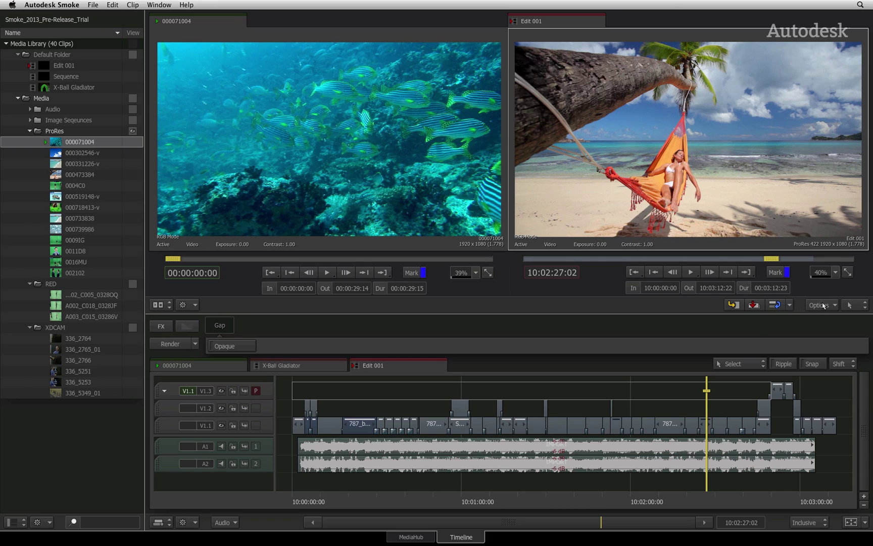
click(856, 305)
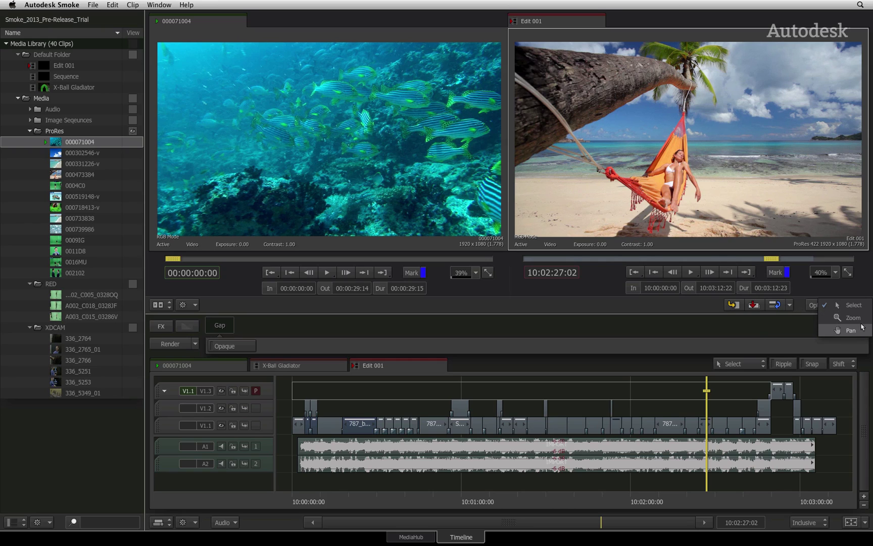
click(861, 289)
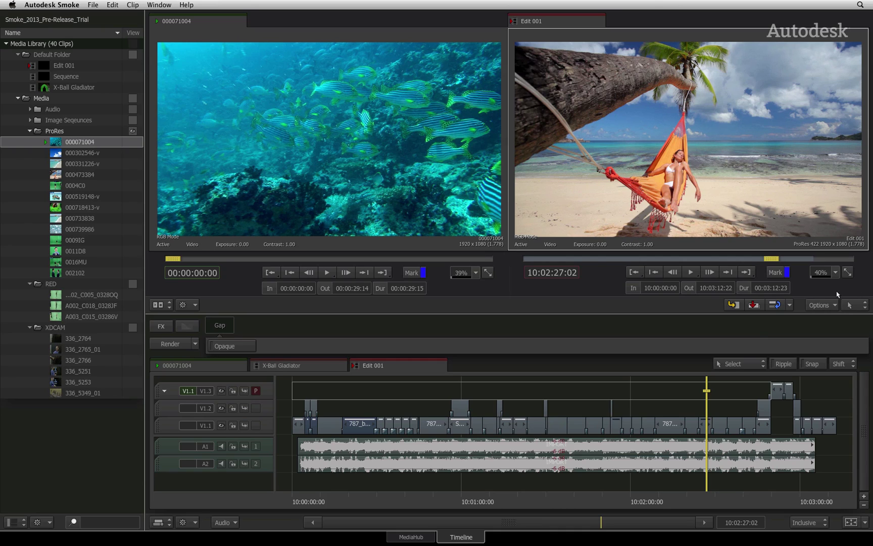
click(824, 305)
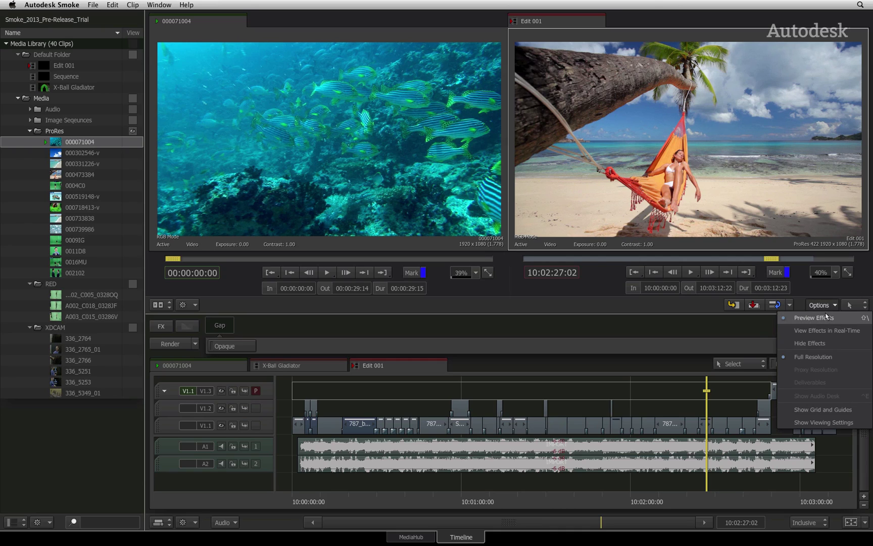
- Show Action & Title safe guides on both viewers, then Reset All and confirm
click(836, 410)
click(470, 378)
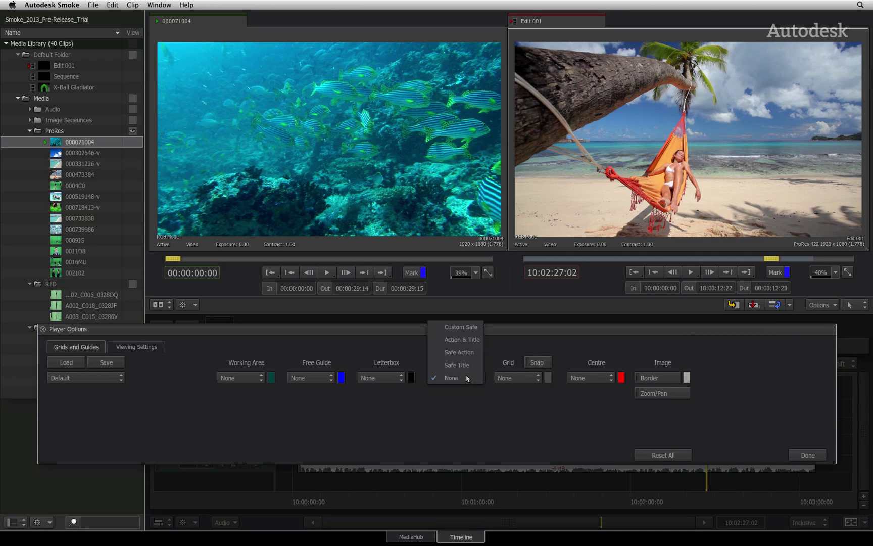
click(469, 340)
click(663, 455)
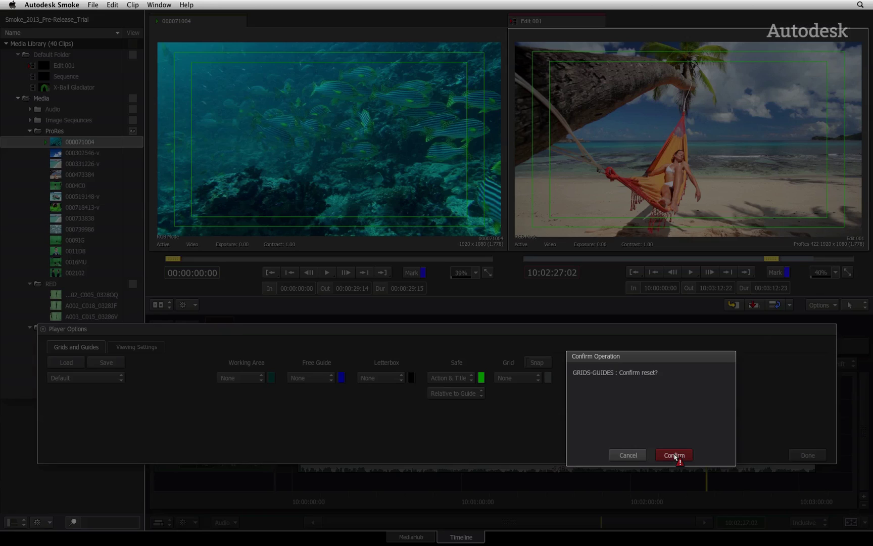
click(673, 456)
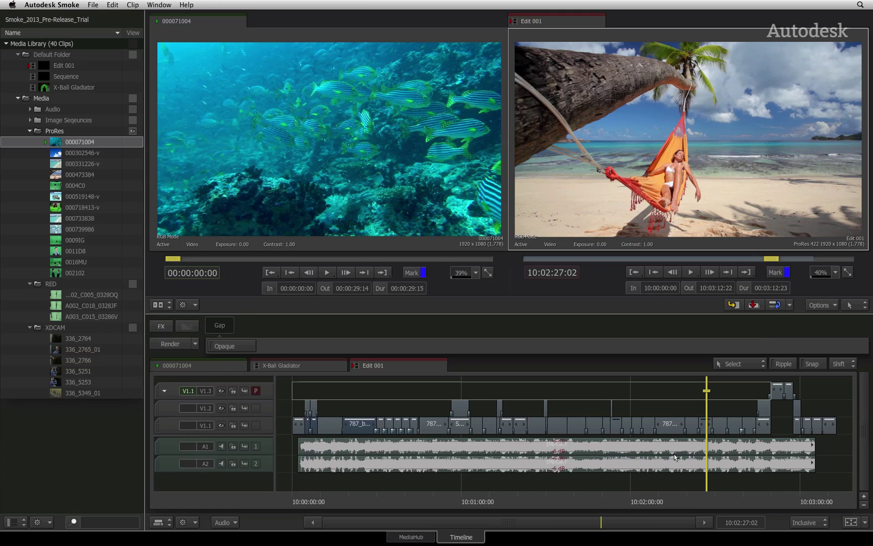
click(790, 305)
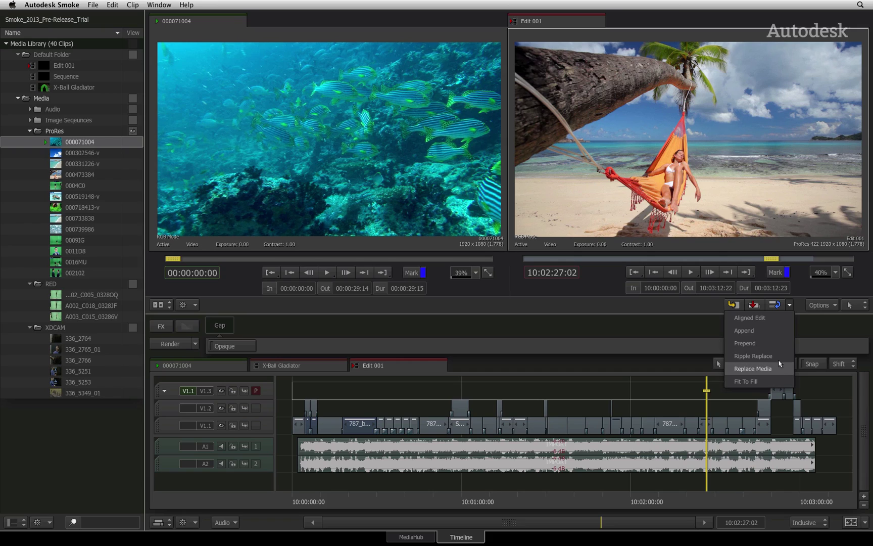
click(799, 308)
click(799, 307)
click(799, 307)
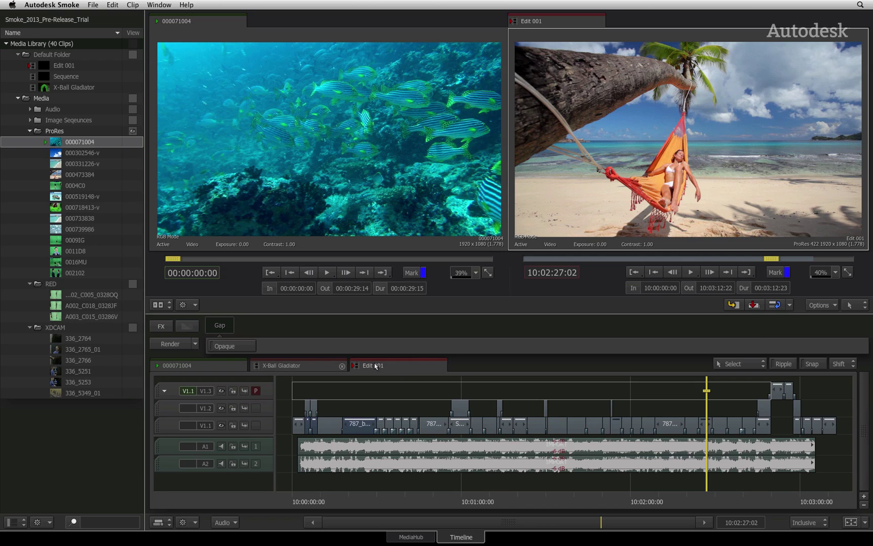
click(318, 367)
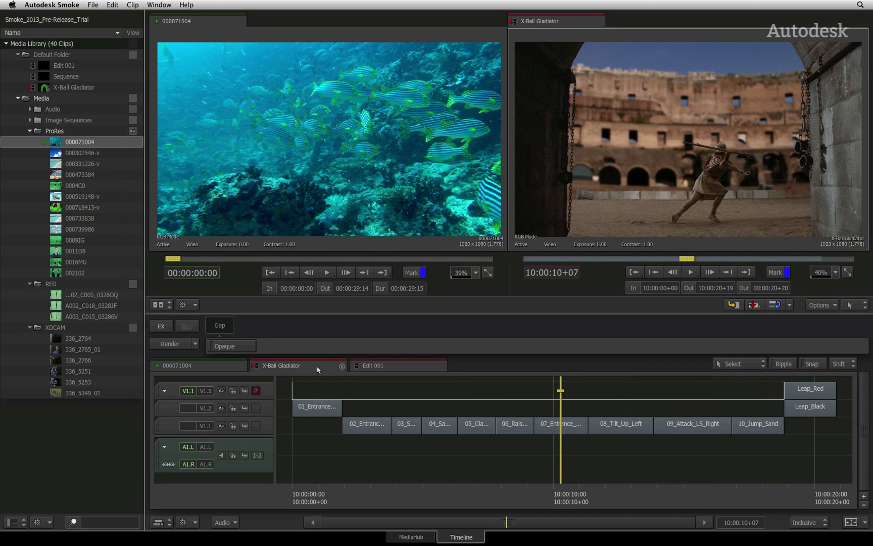
click(440, 365)
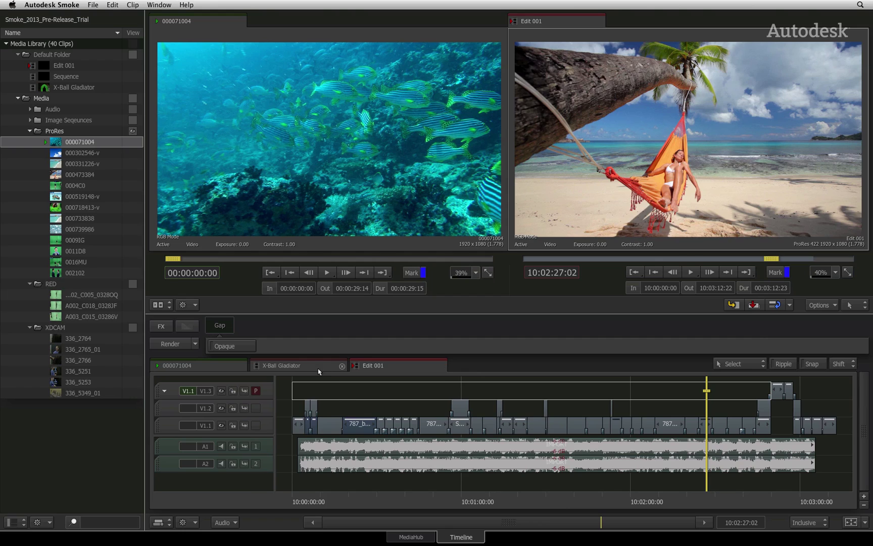
click(318, 370)
click(382, 363)
- Open the 000071004 clip timeline, scrub to 00:00:01:09, then return to Edit 001
click(206, 366)
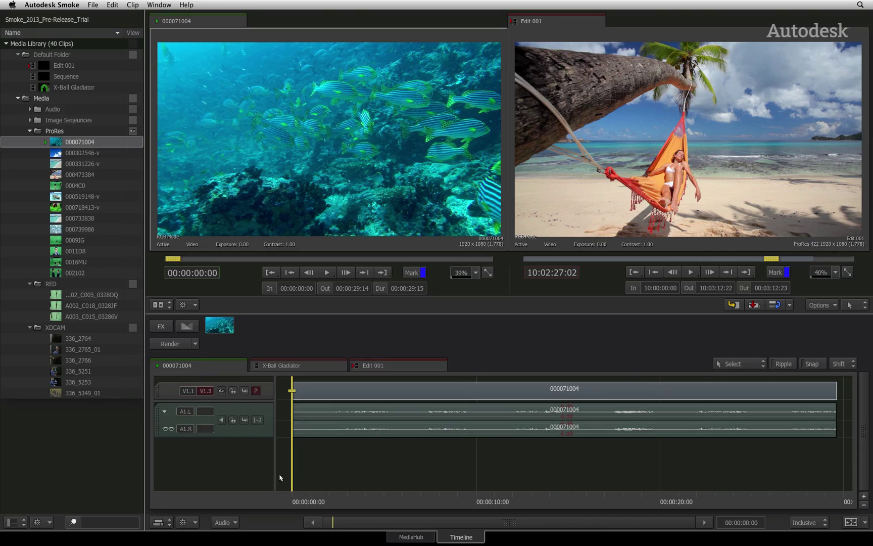
drag(298, 498, 317, 480)
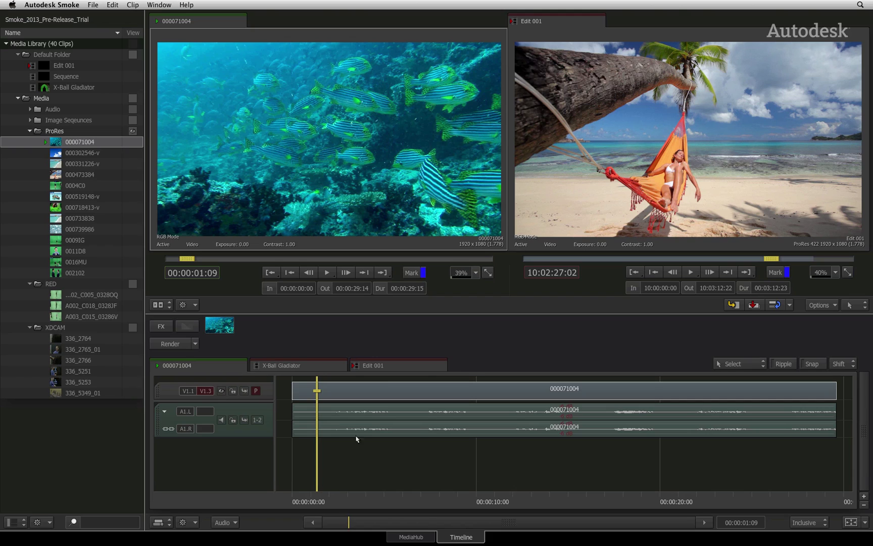
click(398, 367)
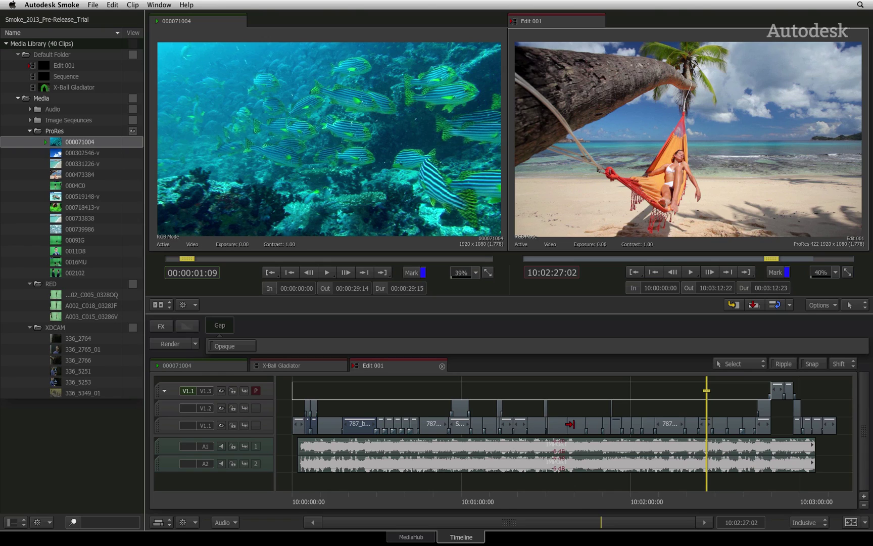
click(762, 364)
click(760, 370)
click(221, 427)
click(221, 428)
- Check the audio waveform options unchanged, then set the Edit 001 timeline view to Home
click(235, 523)
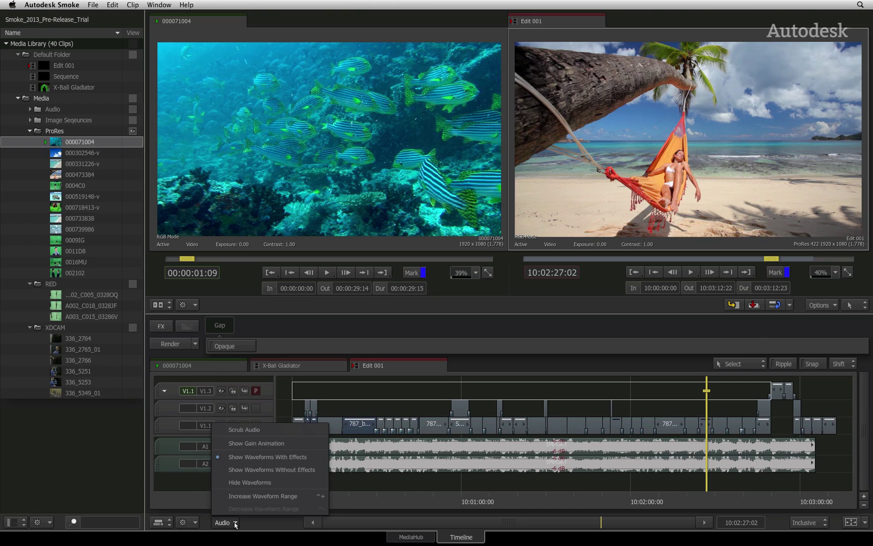
click(235, 522)
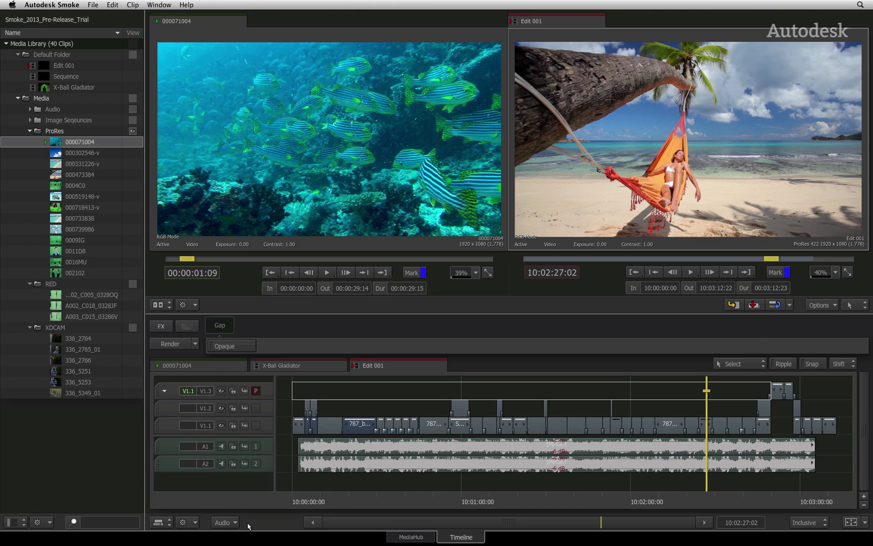
click(864, 524)
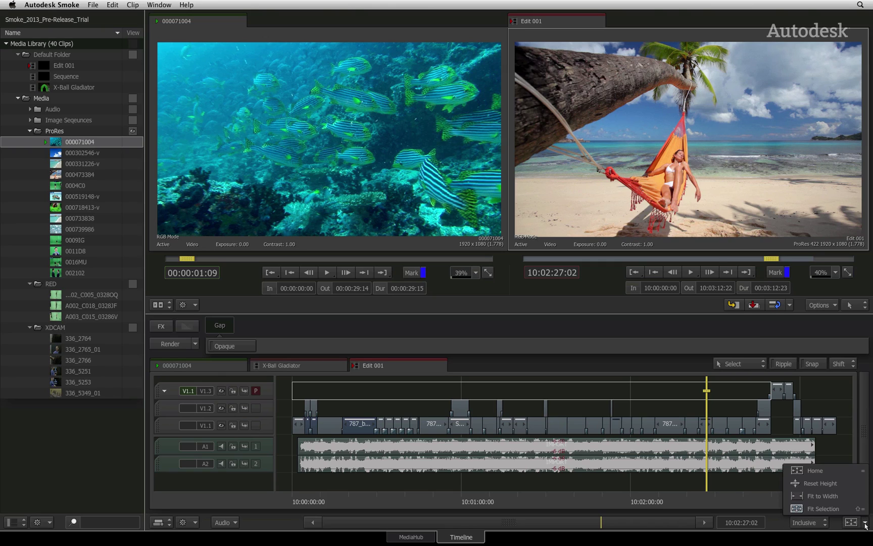
click(836, 469)
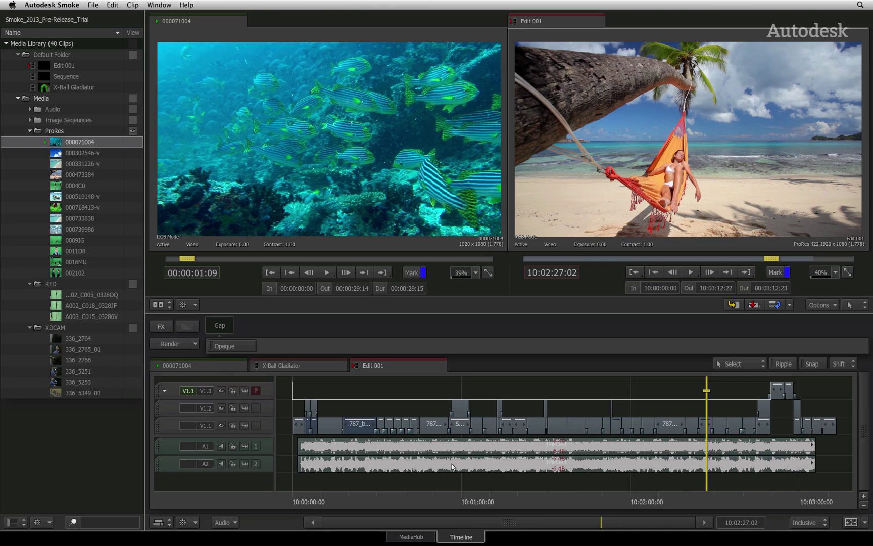